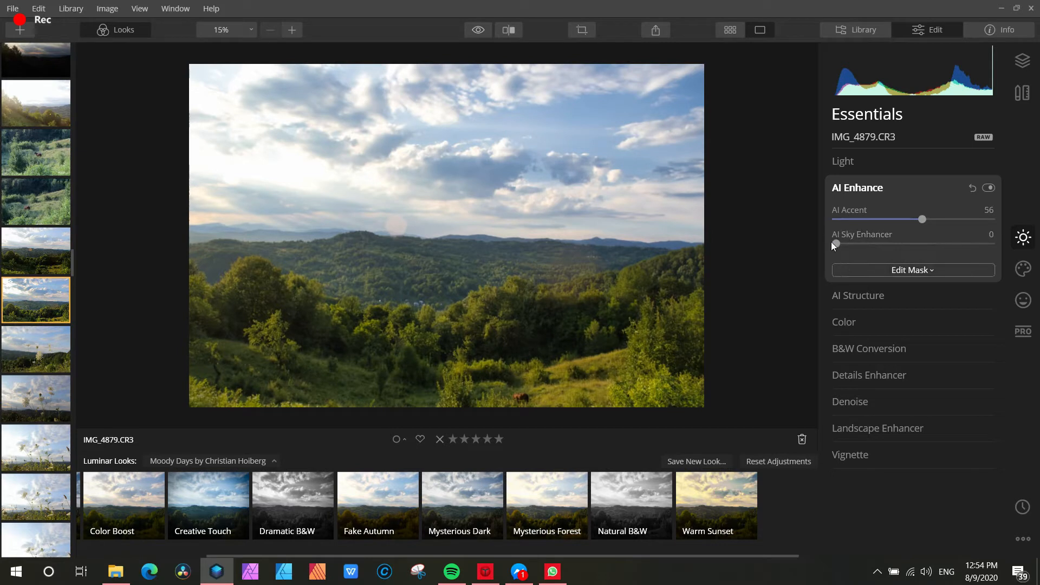
- Set AI Sky Enhancer to 100, and set AI Structure to an amount of 21 with a boost of 13
{"action": "left_click_drag", "start_coordinate": [831, 241], "coordinate": [995, 250]}
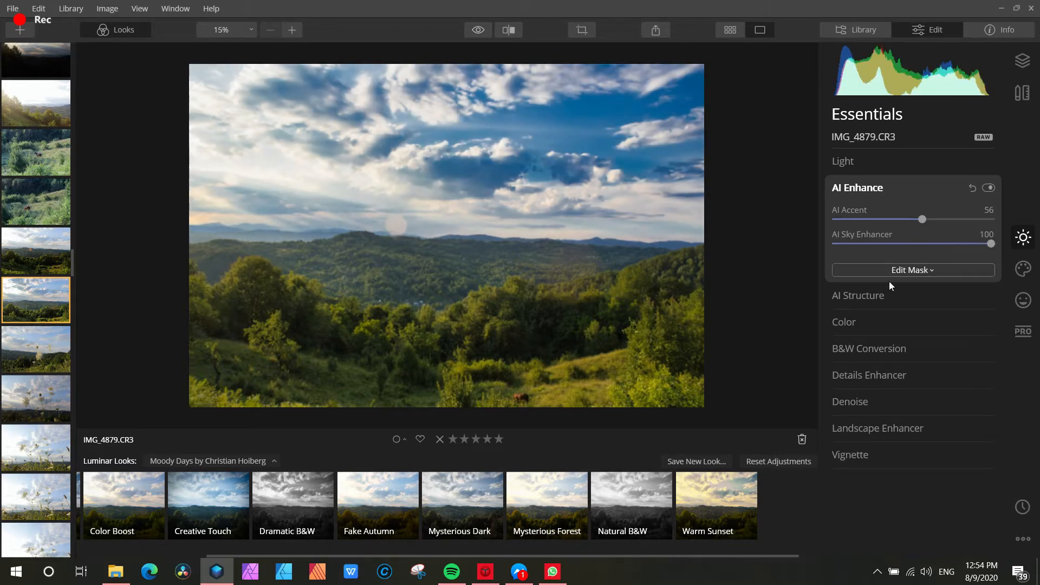
{"action": "left_click", "coordinate": [872, 296]}
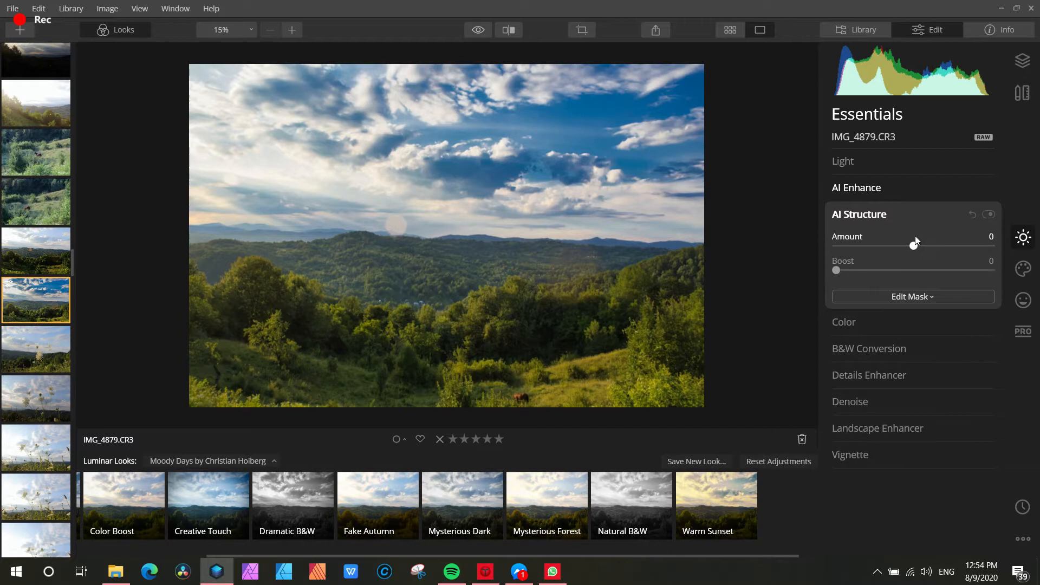
{"action": "left_click_drag", "start_coordinate": [925, 244], "coordinate": [1015, 249]}
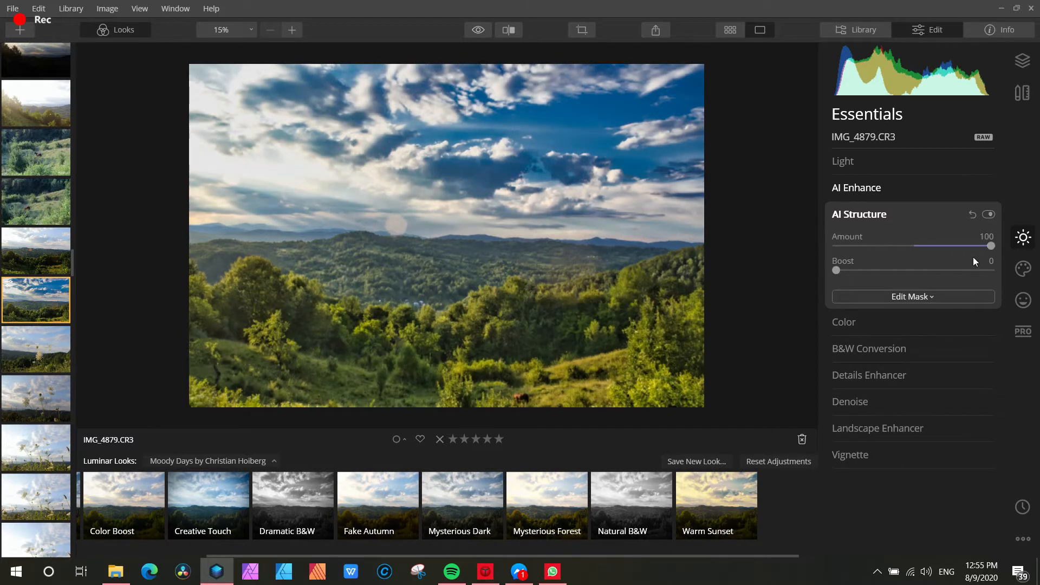
{"action": "left_click_drag", "start_coordinate": [871, 267], "coordinate": [834, 278]}
{"action": "left_click_drag", "start_coordinate": [991, 246], "coordinate": [931, 250]}
{"action": "left_click_drag", "start_coordinate": [855, 272], "coordinate": [858, 275]}
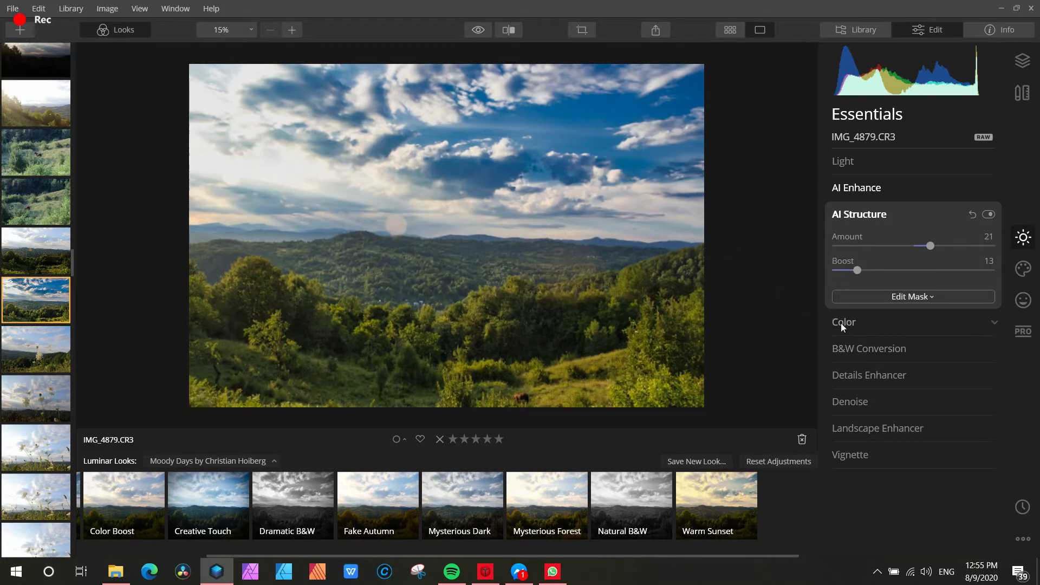
- In Details Enhancer, set small details to 16, medium details to 13 and sharpening to 3
{"action": "left_click", "coordinate": [866, 320]}
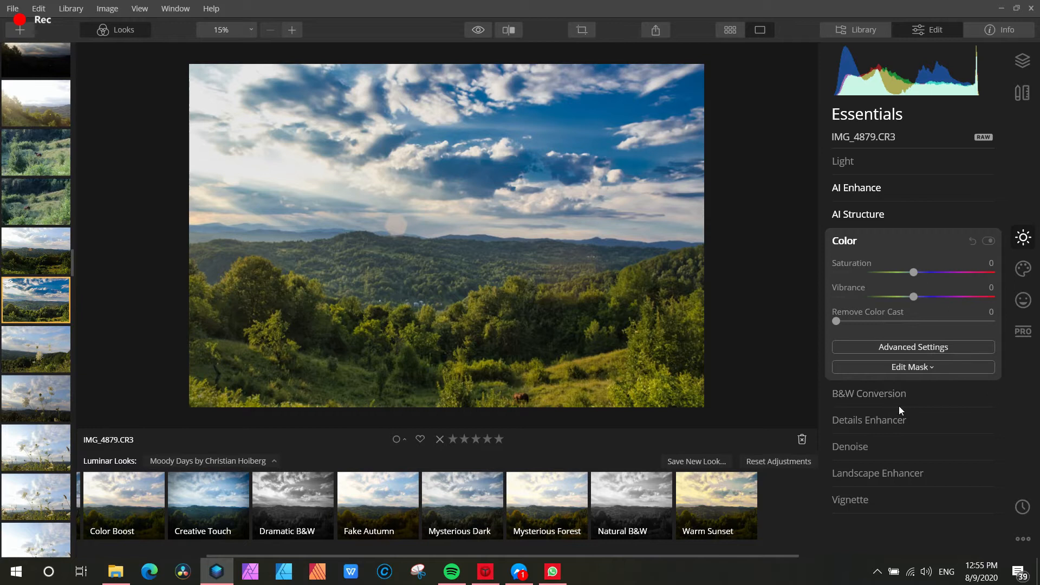
{"action": "left_click", "coordinate": [900, 421]}
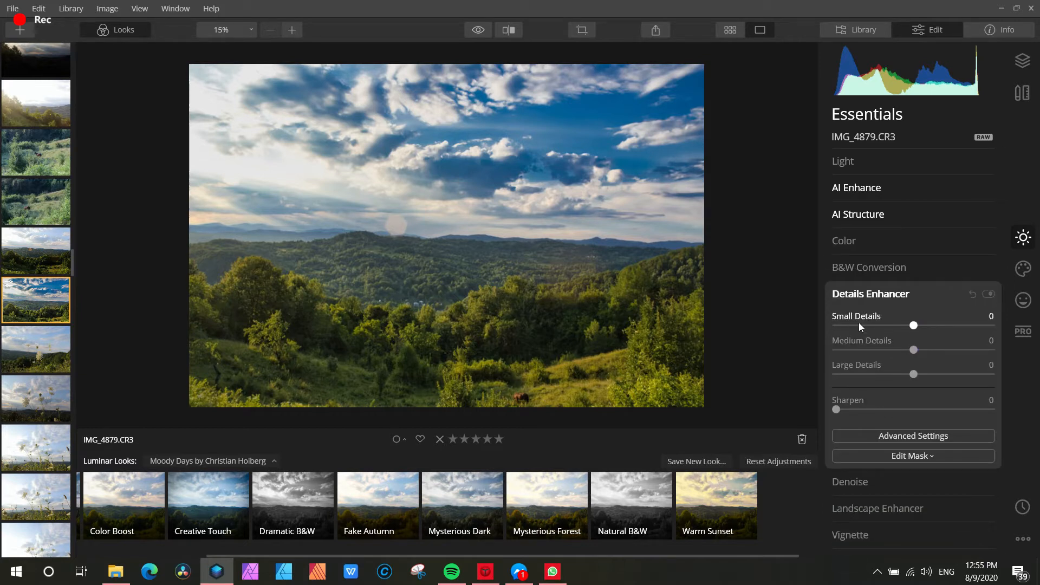
{"action": "mouse_move", "coordinate": [913, 325]}
{"action": "left_mouse_down"}
{"action": "mouse_move", "coordinate": [947, 328]}
{"action": "mouse_move", "coordinate": [929, 329]}
{"action": "mouse_move", "coordinate": [931, 353]}
{"action": "mouse_move", "coordinate": [930, 328]}
{"action": "left_mouse_up"}
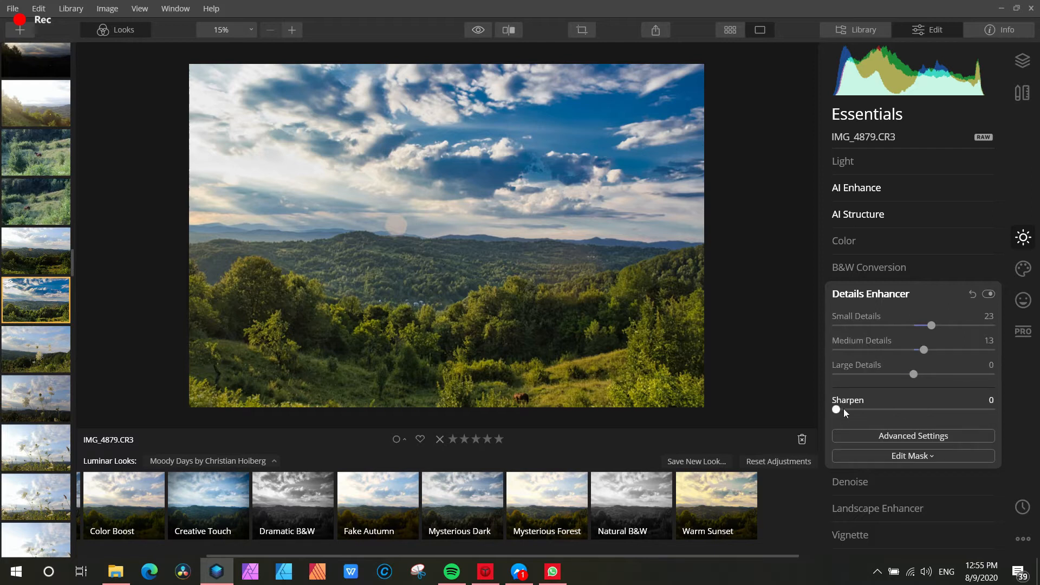
{"action": "left_click_drag", "start_coordinate": [844, 409], "coordinate": [848, 409]}
{"action": "left_click_drag", "start_coordinate": [932, 325], "coordinate": [927, 326]}
- Try replacing the sky with Dramatic Sky 3 using AI Sky Replacement, and switch the effect off again
{"action": "left_click", "coordinate": [1028, 269]}
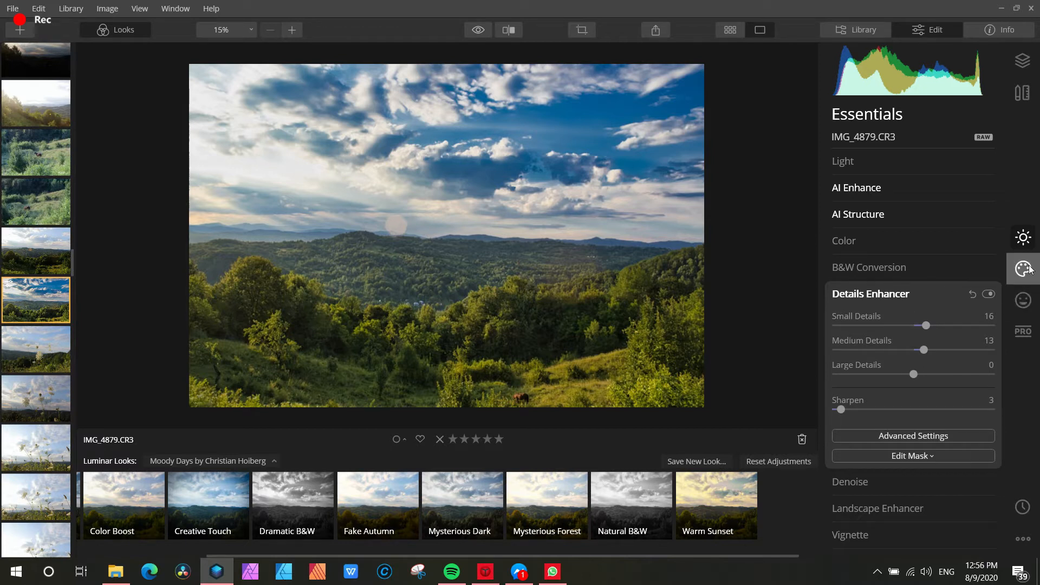
{"action": "left_click", "coordinate": [871, 162]}
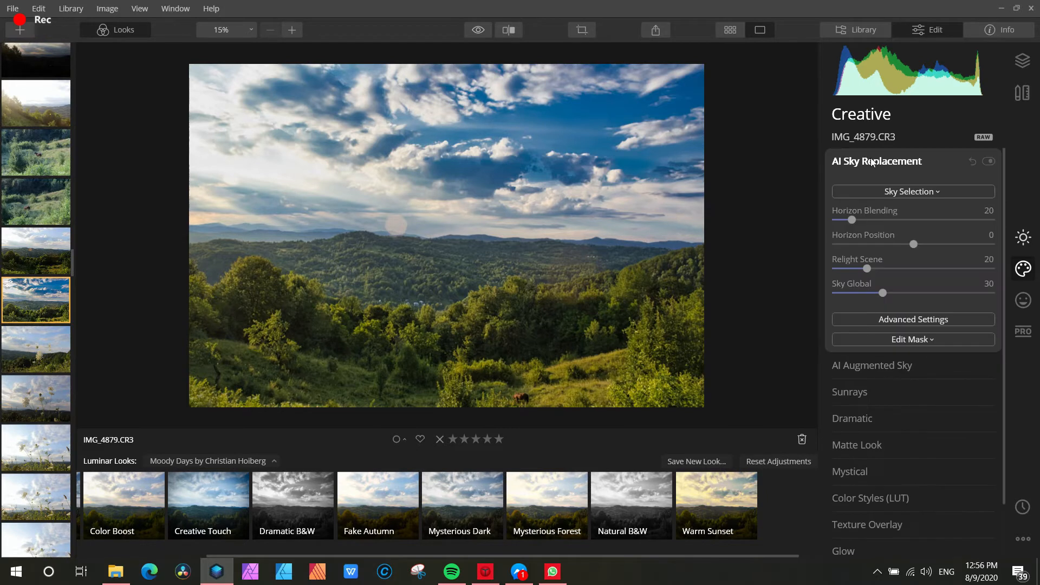
{"action": "left_click", "coordinate": [900, 191]}
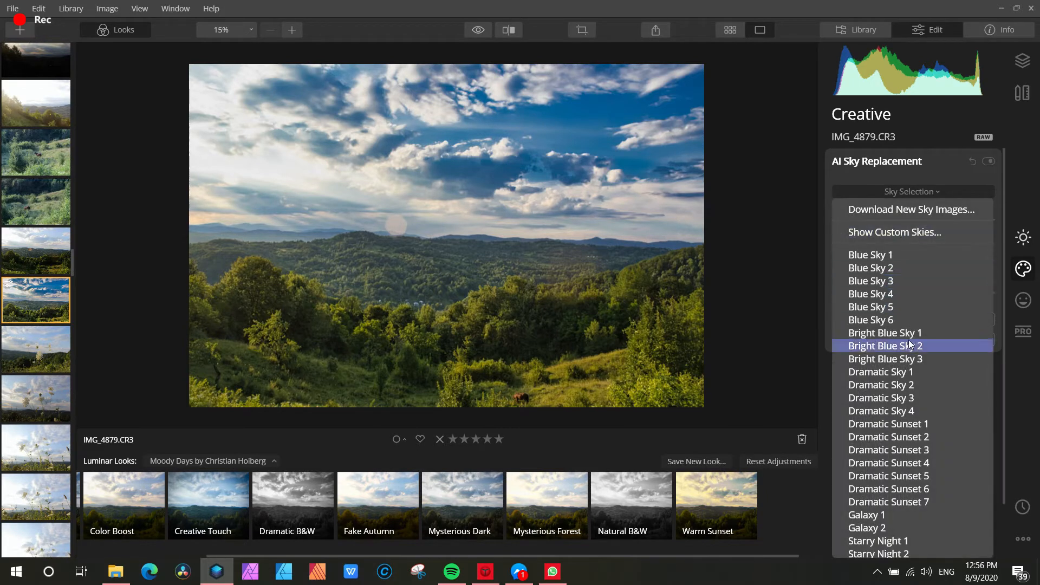
{"action": "left_click", "coordinate": [889, 398]}
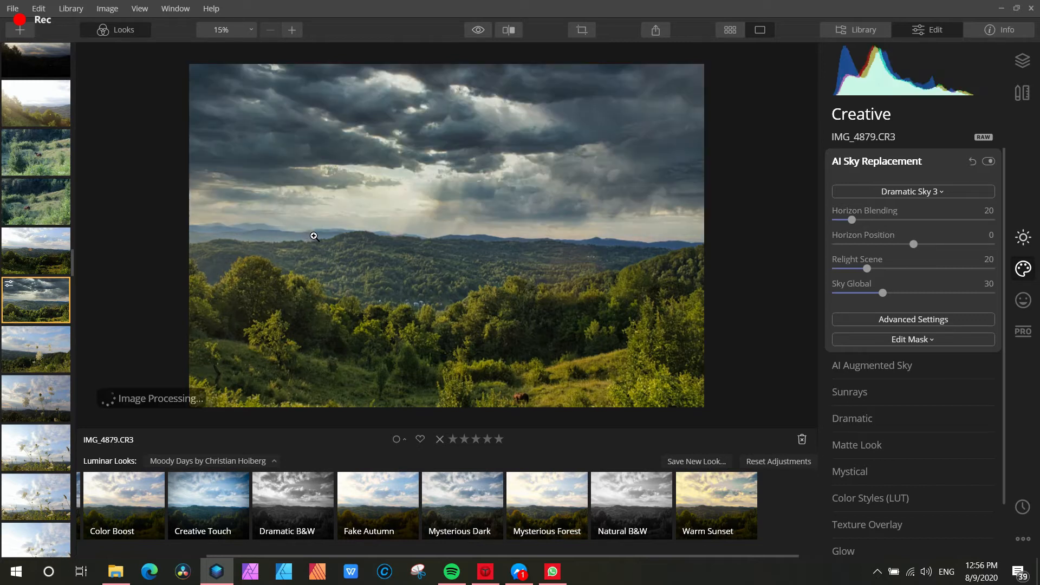
{"action": "left_click", "coordinate": [937, 190]}
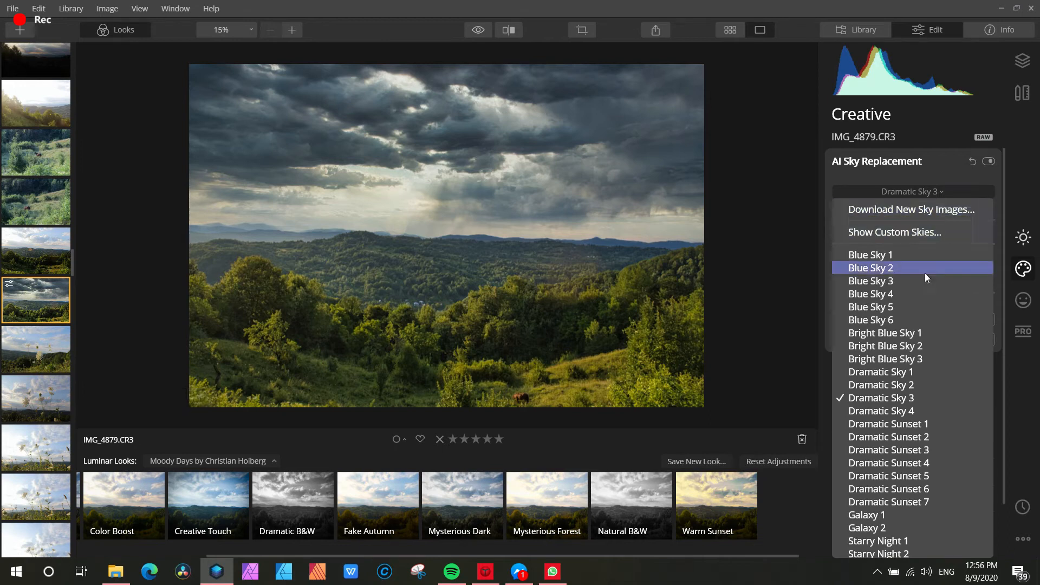
{"action": "scroll", "coordinate": [932, 309], "scroll_direction": "down", "scroll_amount": 2}
{"action": "scroll", "coordinate": [935, 349], "scroll_direction": "up", "scroll_amount": 2}
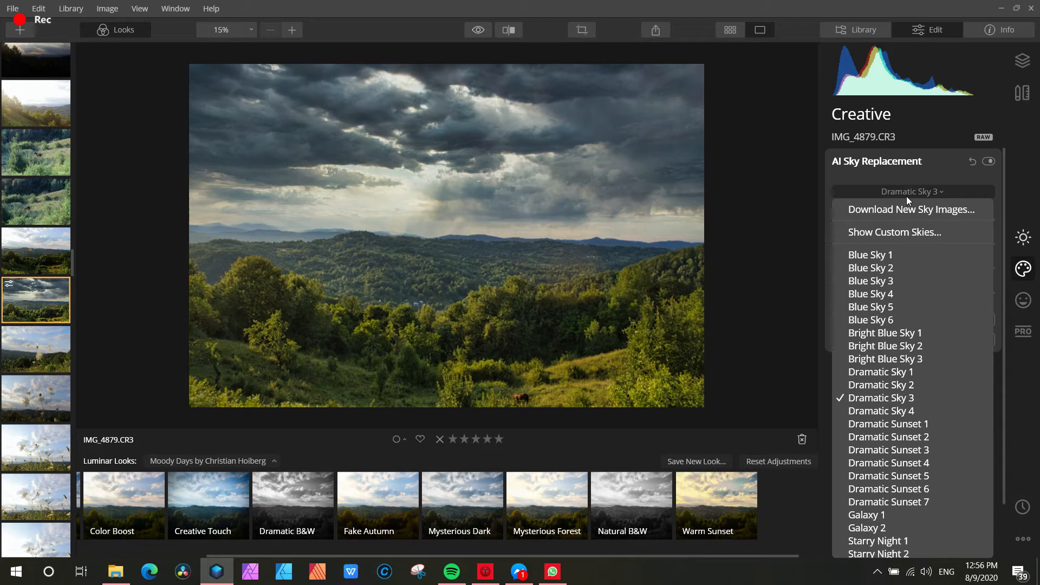
{"action": "left_click", "coordinate": [947, 178]}
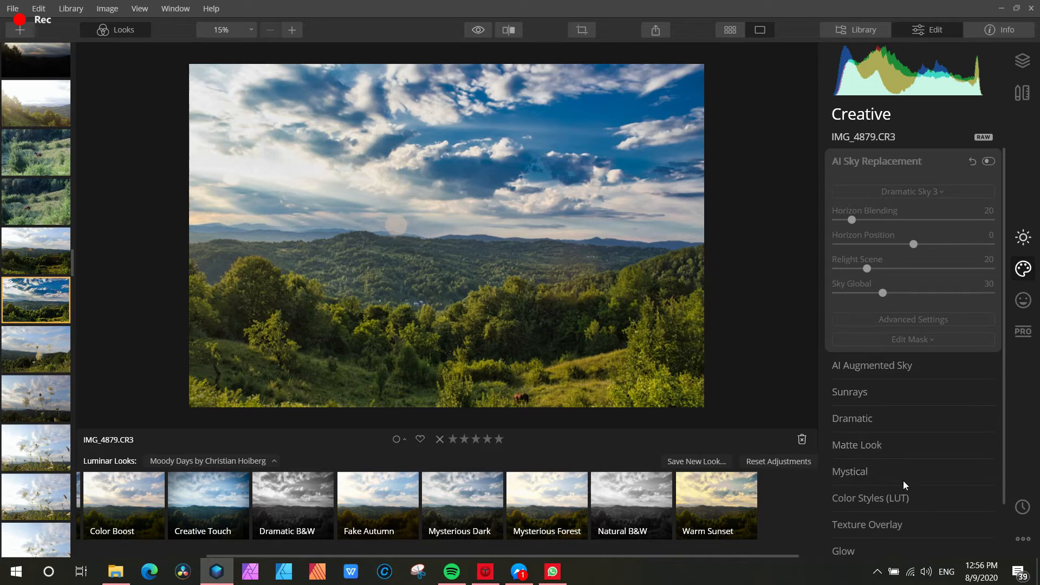
- Add the Mystical effect to the photo with an amount of 40
{"action": "left_click", "coordinate": [865, 475]}
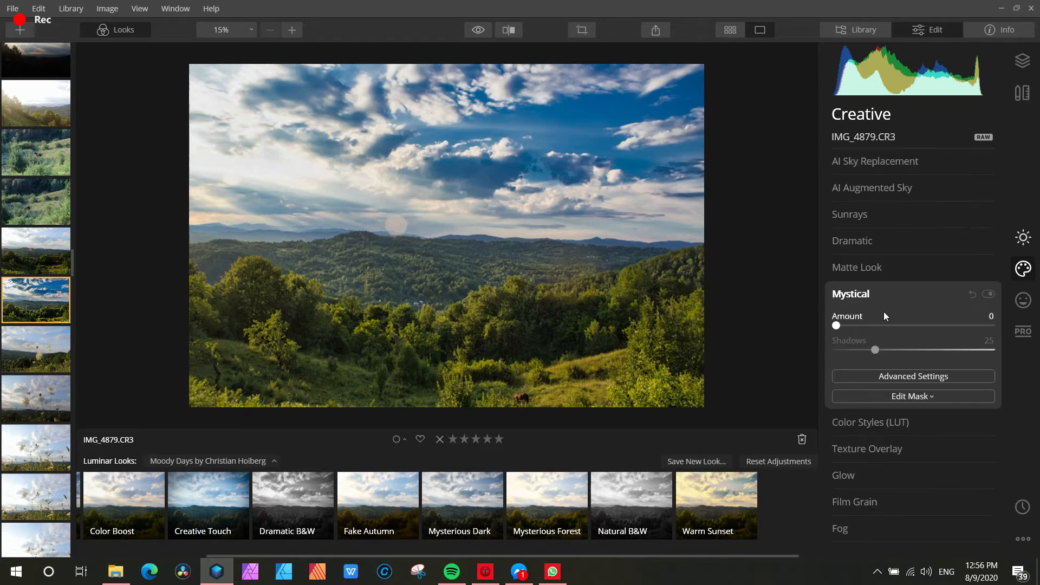
{"action": "left_click", "coordinate": [864, 326]}
{"action": "left_click_drag", "start_coordinate": [866, 328], "coordinate": [997, 340]}
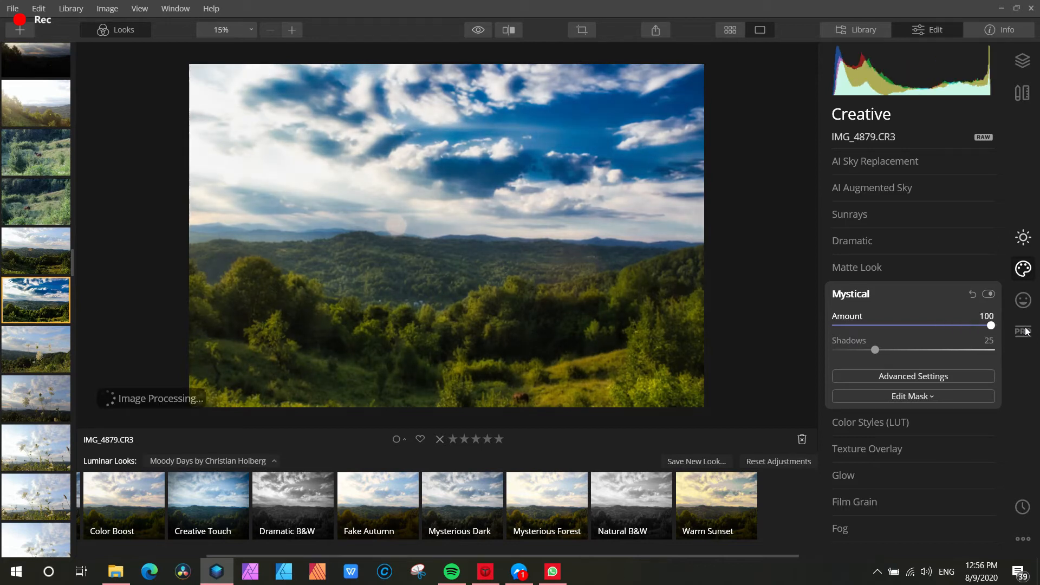
{"action": "left_click_drag", "start_coordinate": [990, 325], "coordinate": [897, 330]}
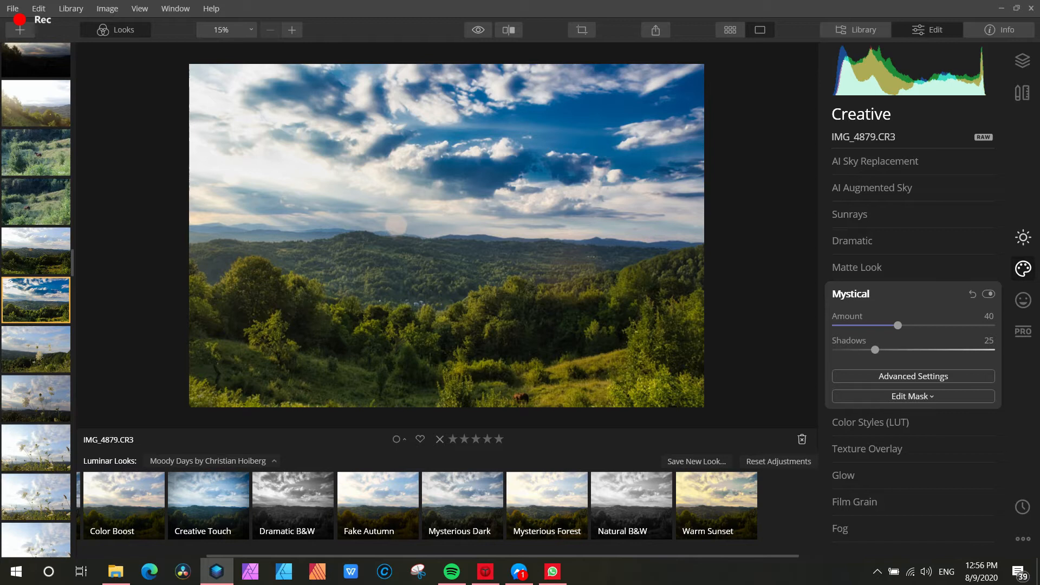
- Raise the Light shadows to 11 and check the trees up close
{"action": "left_click", "coordinate": [1023, 237]}
{"action": "left_click", "coordinate": [879, 164]}
{"action": "scroll", "coordinate": [873, 370], "scroll_direction": "down", "scroll_amount": 5}
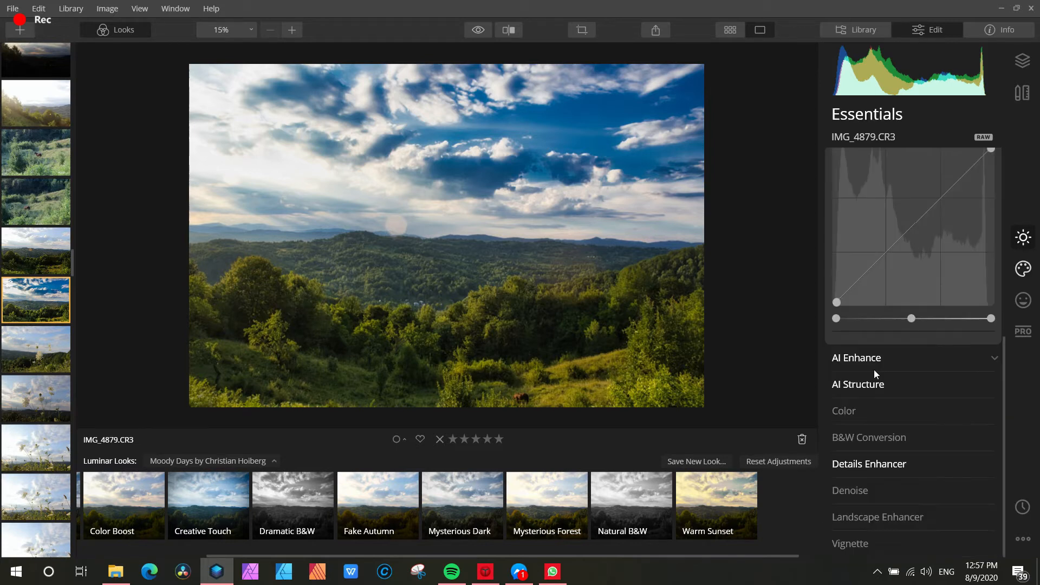
{"action": "scroll", "coordinate": [849, 329], "scroll_direction": "up", "scroll_amount": 4}
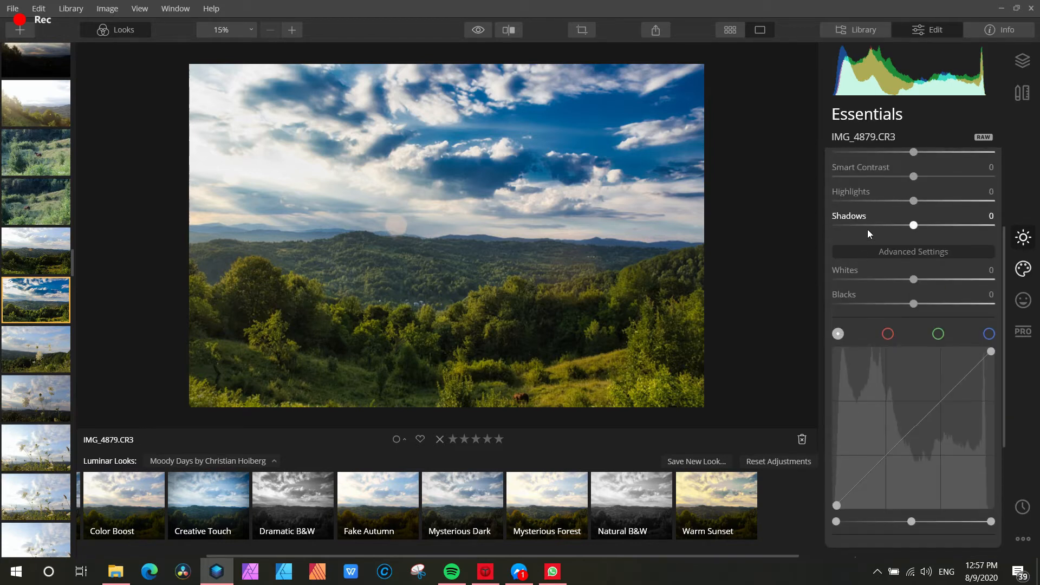
{"action": "left_click_drag", "start_coordinate": [914, 225], "coordinate": [925, 229]}
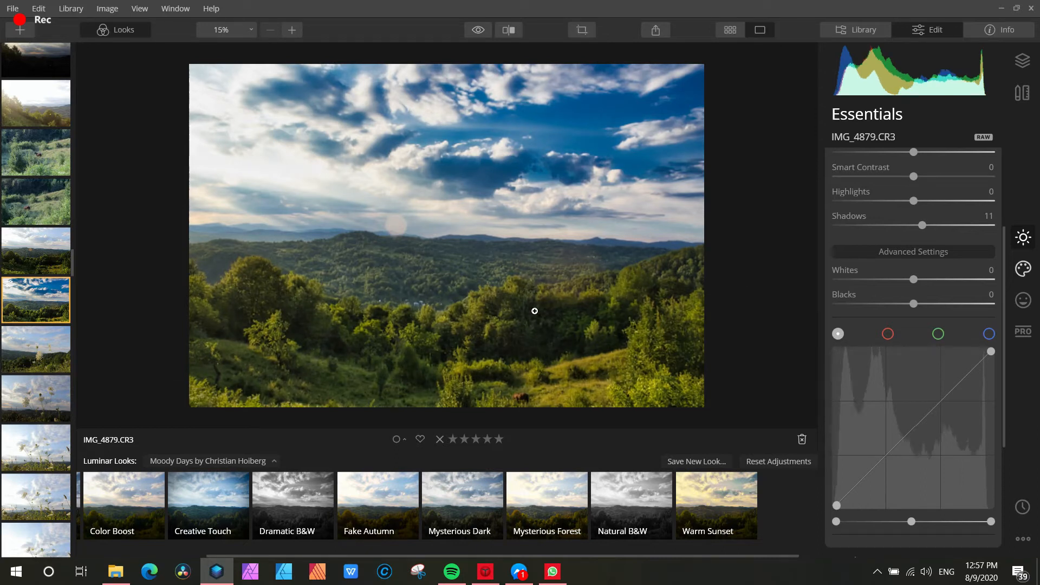
{"action": "left_click", "coordinate": [543, 332]}
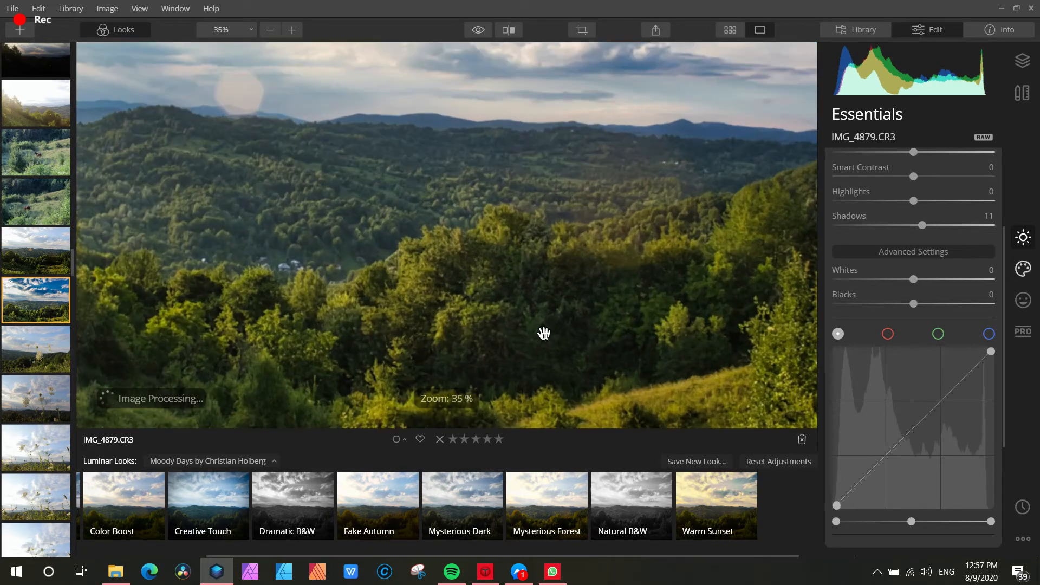
{"action": "left_click", "coordinate": [477, 265]}
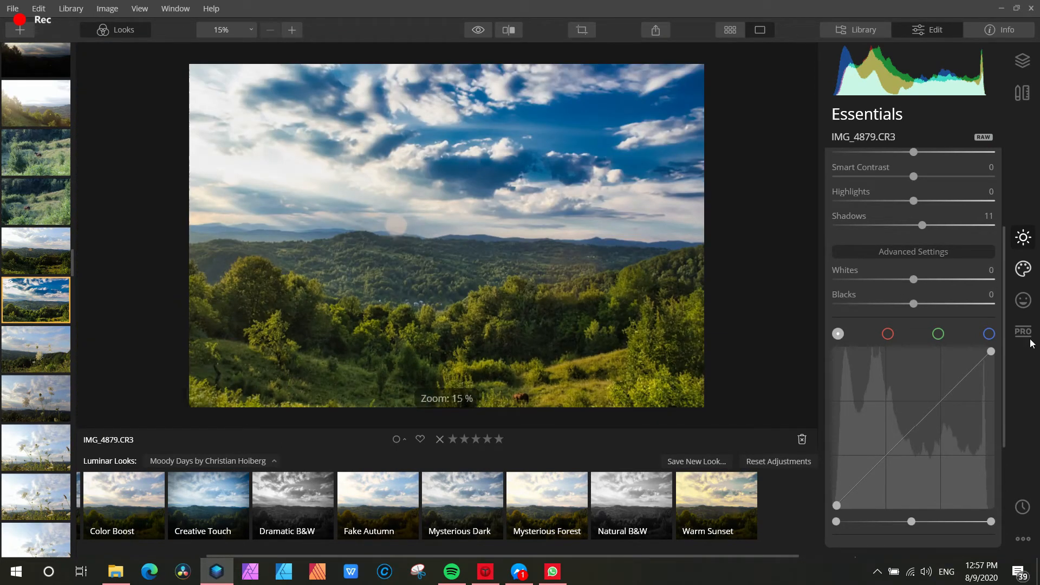
- Warm up the photo with the Landscape Enhancer by setting Golden Hour to 27
{"action": "scroll", "coordinate": [855, 374], "scroll_direction": "down", "scroll_amount": 2}
{"action": "scroll", "coordinate": [867, 375], "scroll_direction": "down", "scroll_amount": 2}
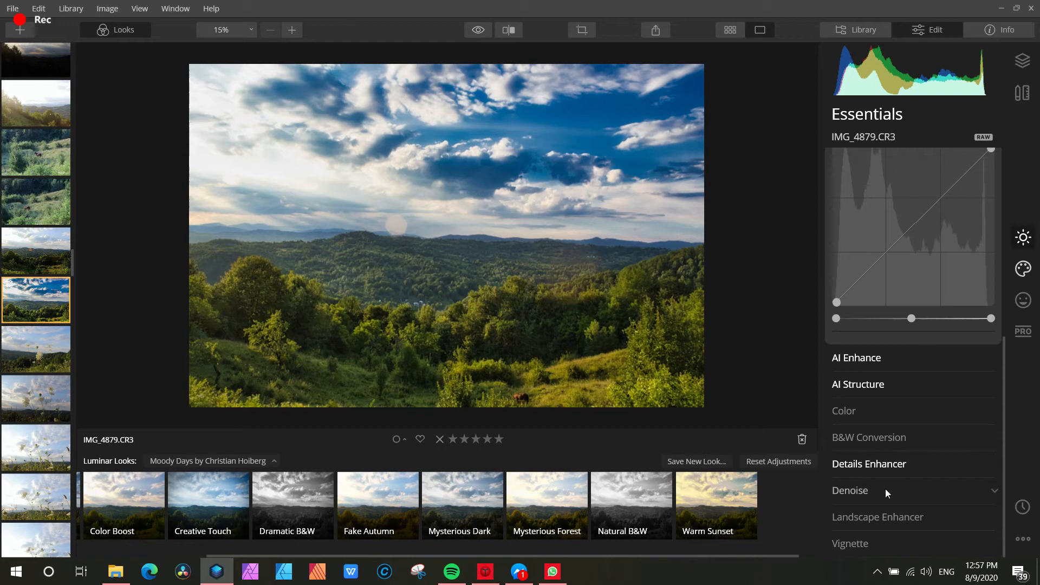
{"action": "left_click", "coordinate": [870, 518]}
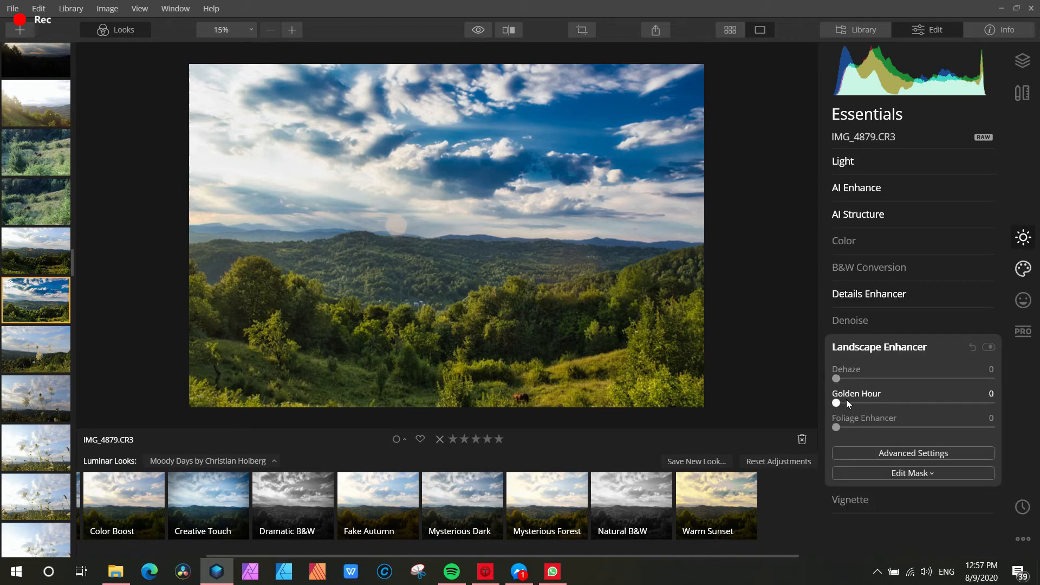
{"action": "left_click_drag", "start_coordinate": [853, 402], "coordinate": [985, 408]}
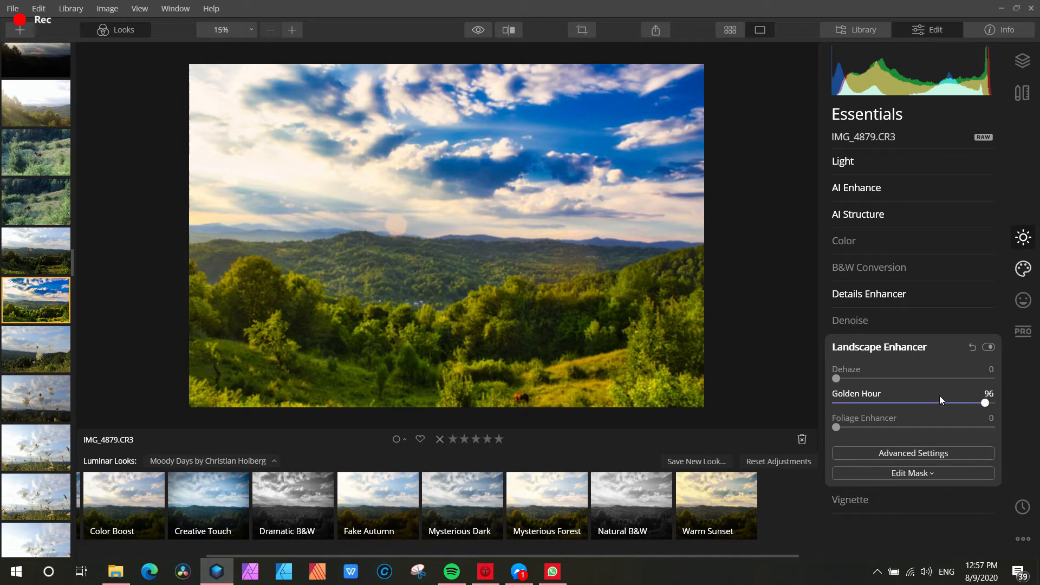
{"action": "left_click_drag", "start_coordinate": [985, 403], "coordinate": [879, 405]}
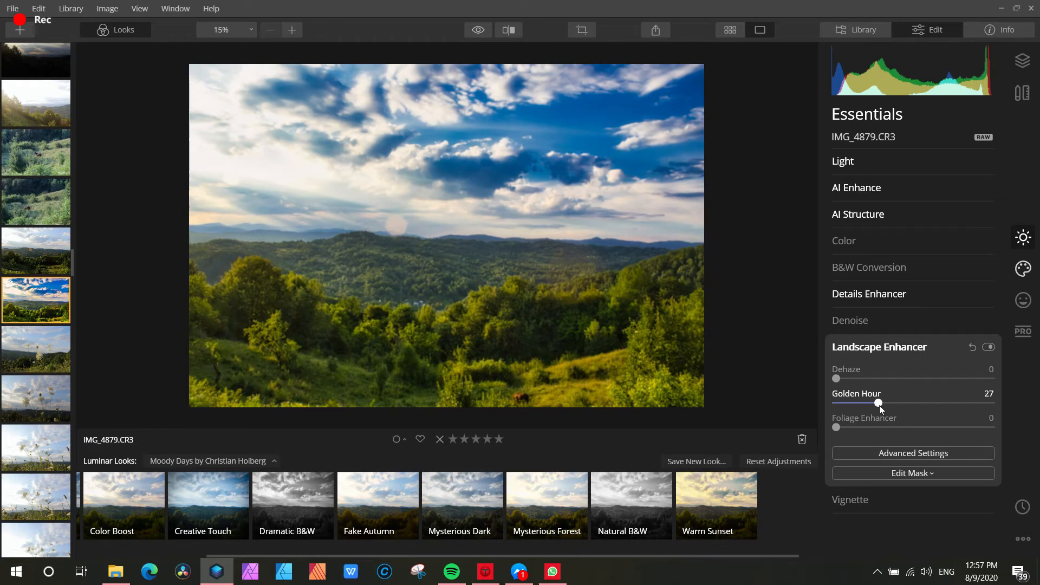
- Add a dark vignette with an amount of -46, a size of 34 and a feather of 36
{"action": "left_click", "coordinate": [870, 501]}
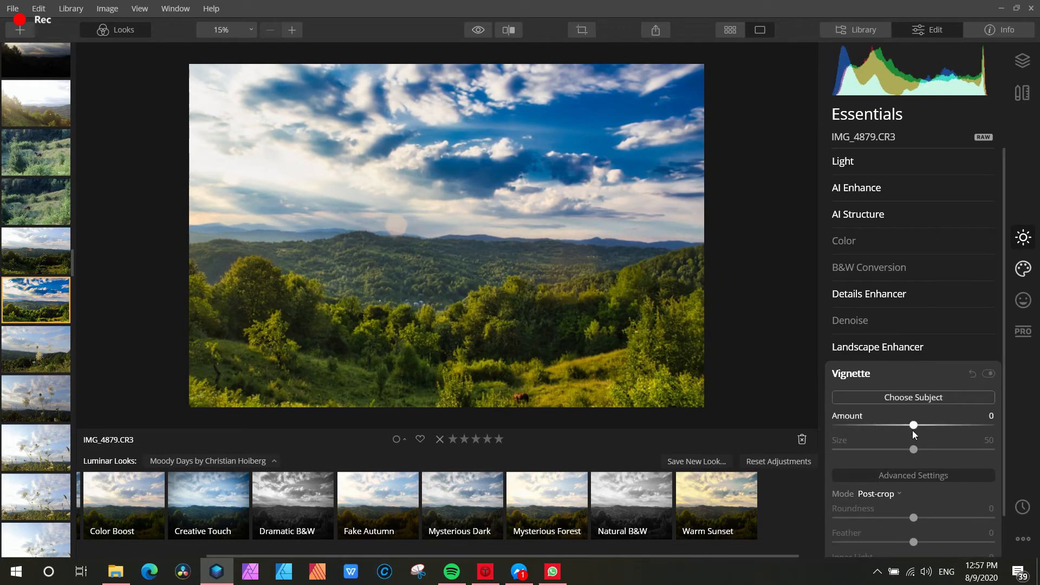
{"action": "left_click_drag", "start_coordinate": [913, 425], "coordinate": [863, 425]}
{"action": "left_click_drag", "start_coordinate": [914, 453], "coordinate": [875, 427]}
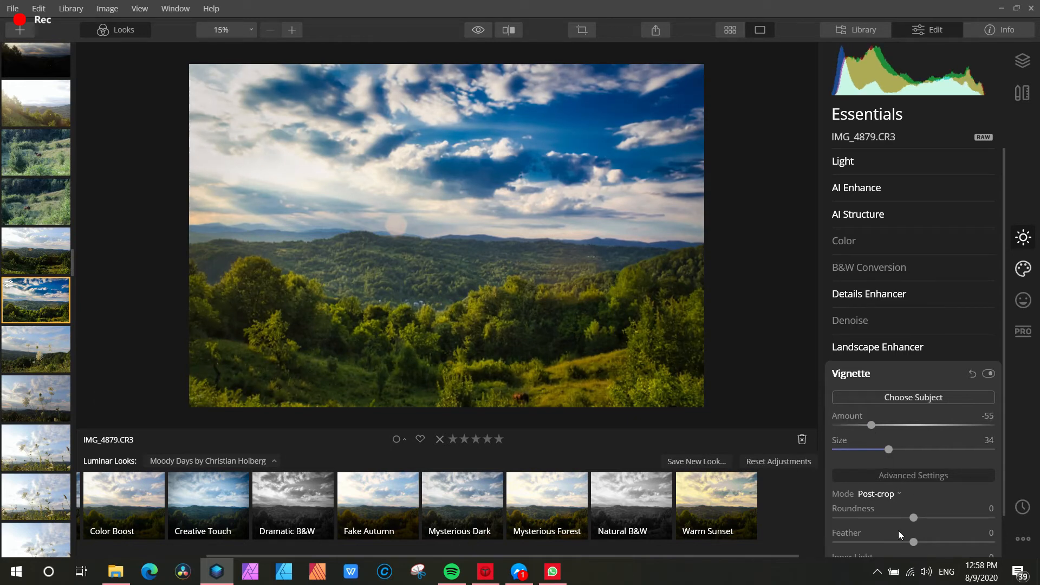
{"action": "left_click_drag", "start_coordinate": [914, 542], "coordinate": [943, 543]}
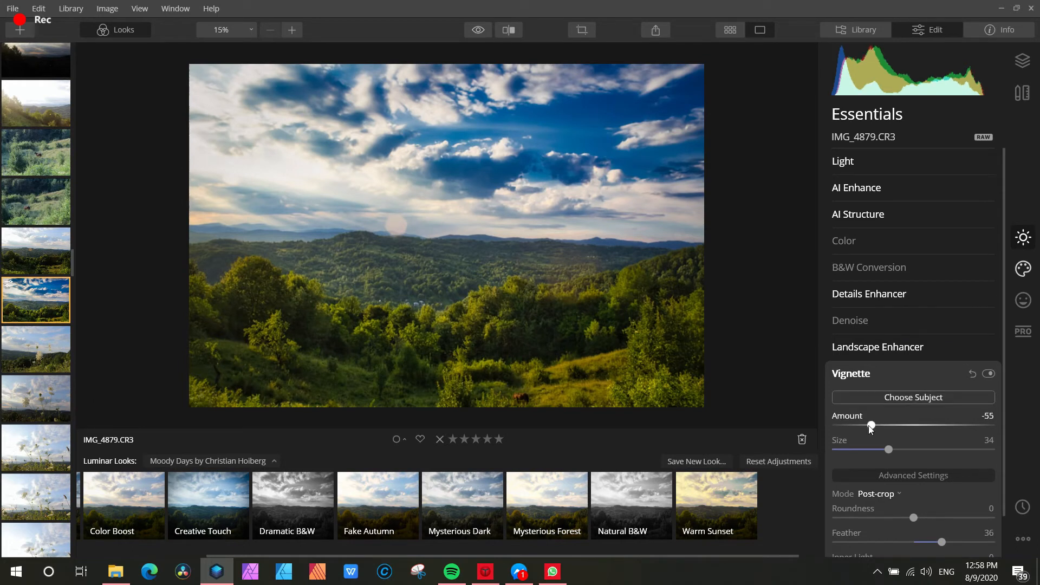
{"action": "left_click_drag", "start_coordinate": [872, 427], "coordinate": [878, 427]}
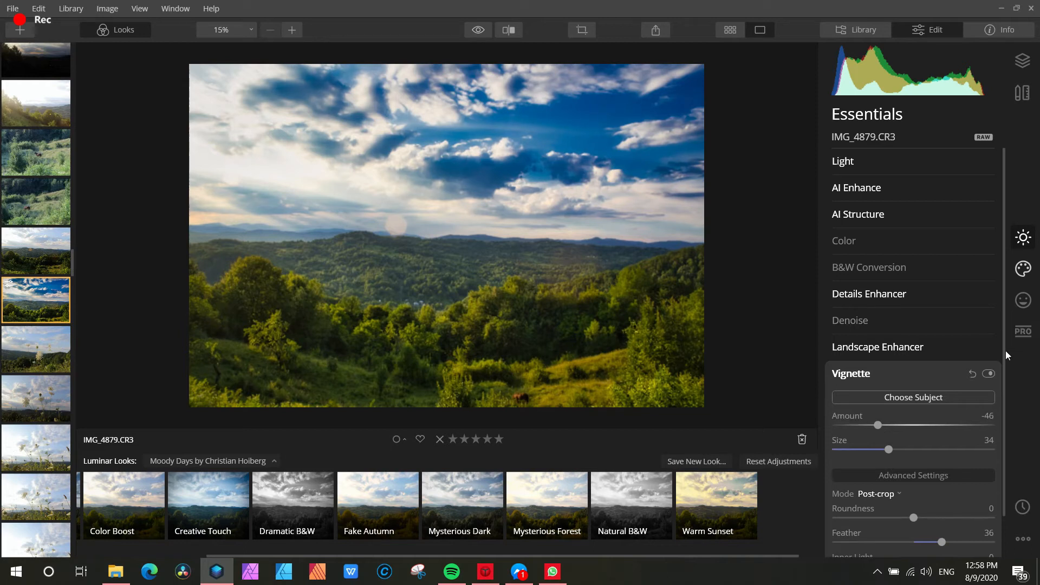
{"action": "left_click", "coordinate": [963, 356]}
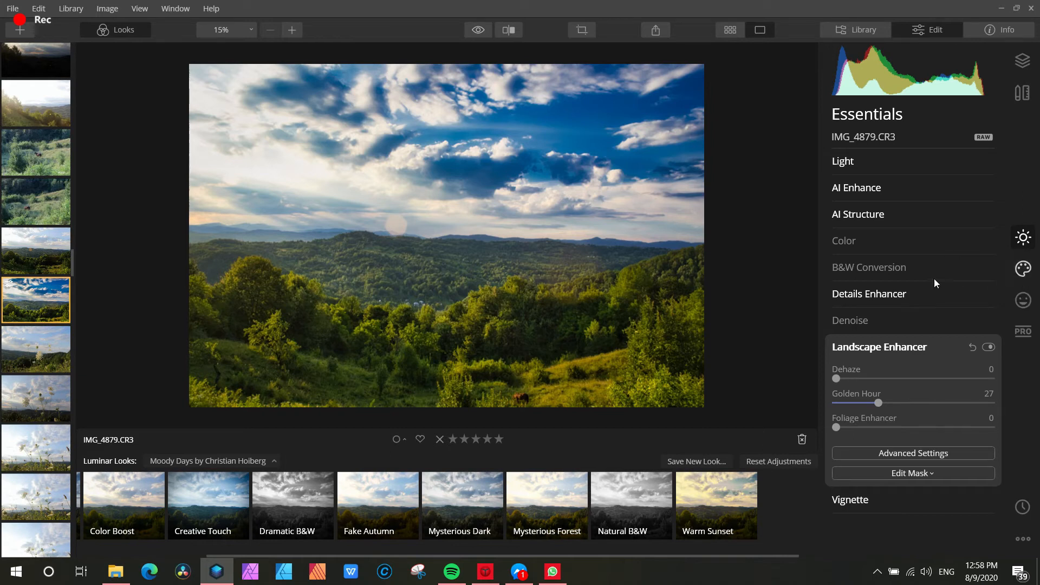
- Start loading a custom LUT file for the Creative Color Styles (LUT) filter
{"action": "left_click", "coordinate": [1024, 269]}
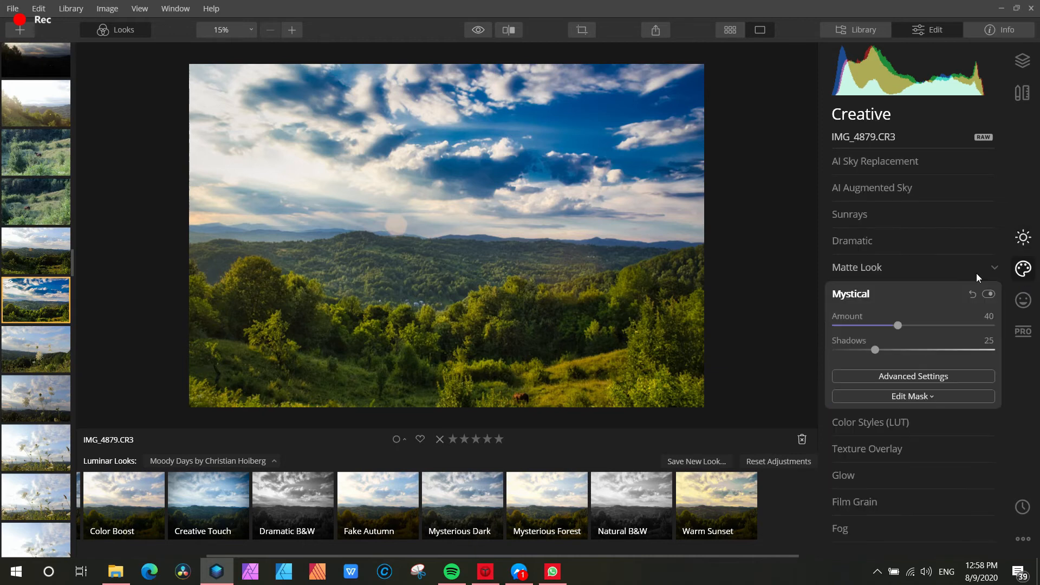
{"action": "left_click", "coordinate": [867, 424]}
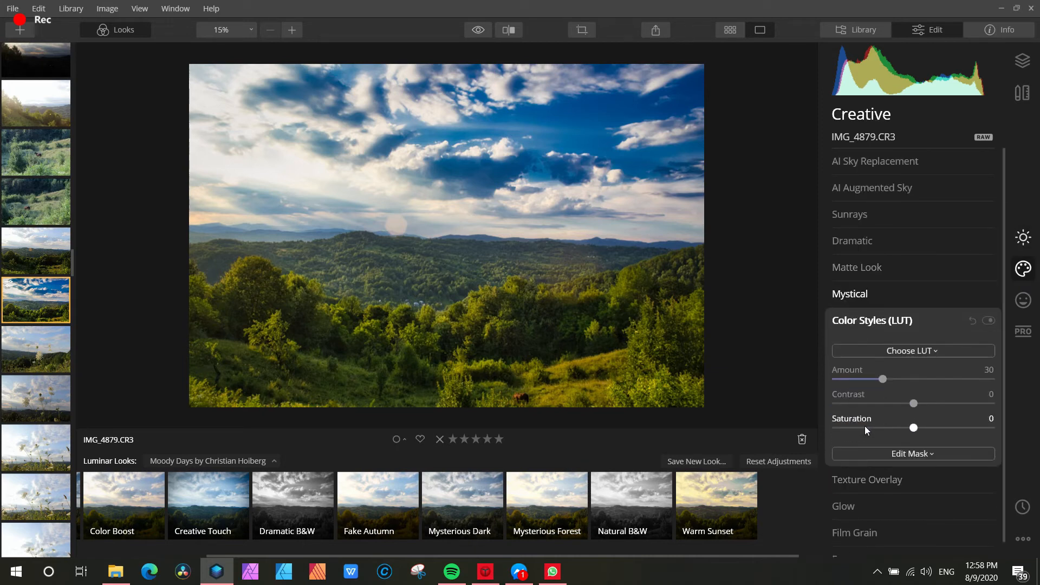
{"action": "left_click", "coordinate": [904, 350]}
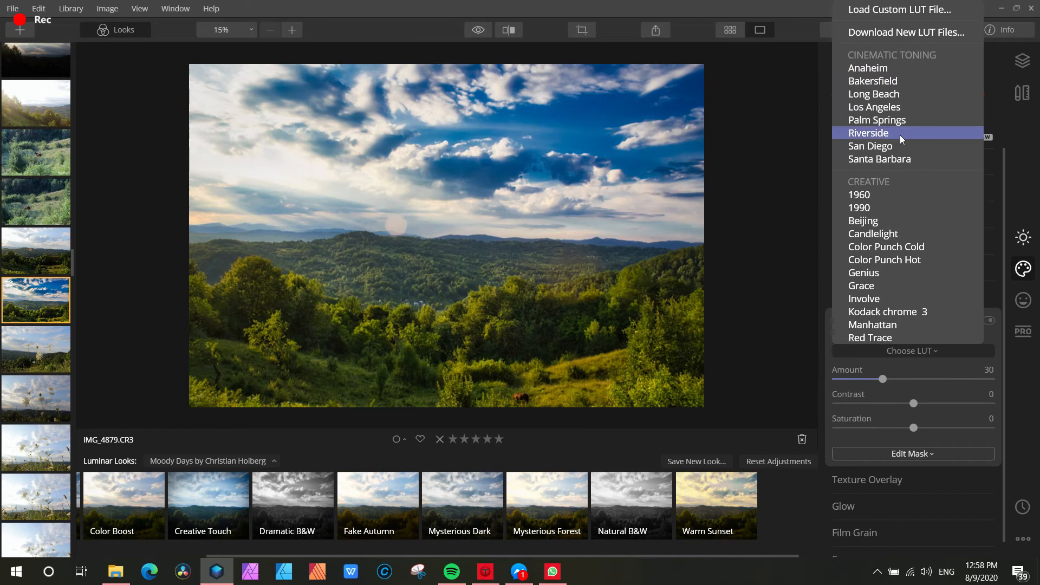
{"action": "left_click", "coordinate": [889, 11]}
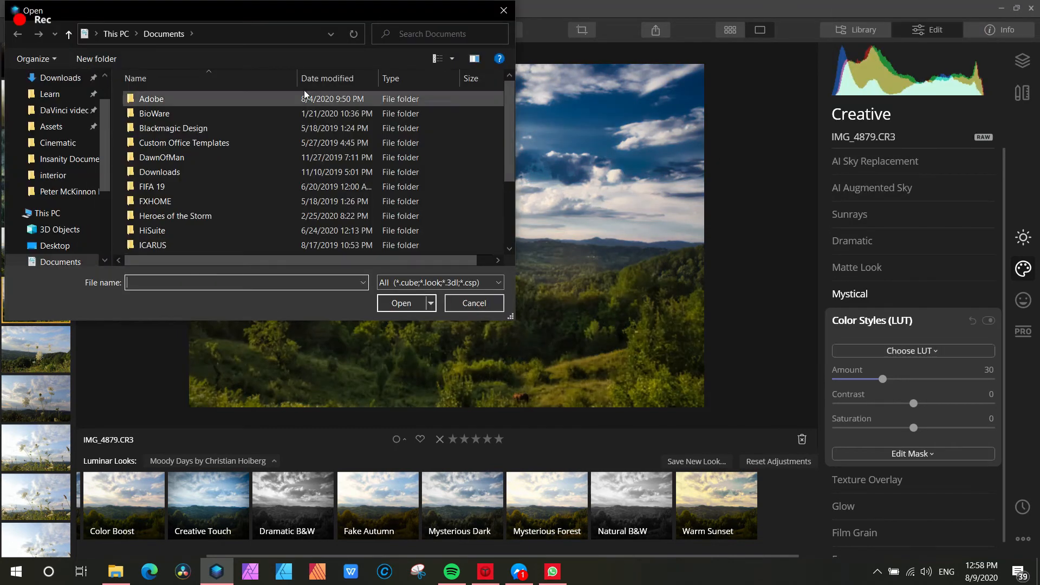
- Load the custom LUT Kodak Killer_4.AF2I9147 from a subfolder of the Luts folder in Assets on drive D
{"action": "scroll", "coordinate": [200, 197], "scroll_direction": "down", "scroll_amount": 3}
{"action": "scroll", "coordinate": [200, 206], "scroll_direction": "up", "scroll_amount": 3}
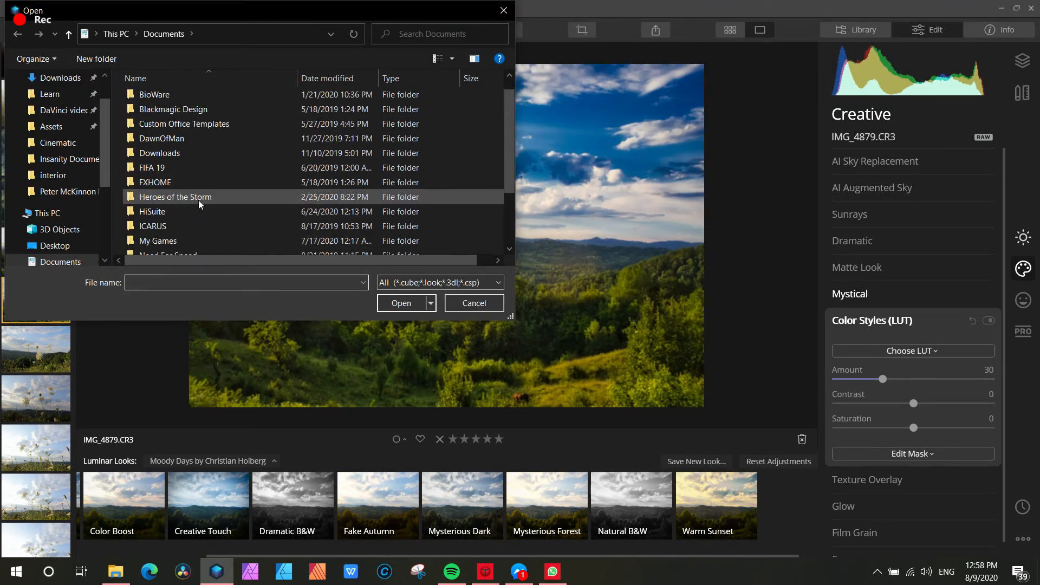
{"action": "left_click", "coordinate": [51, 126]}
{"action": "scroll", "coordinate": [199, 202], "scroll_direction": "down", "scroll_amount": 5}
{"action": "scroll", "coordinate": [179, 163], "scroll_direction": "up", "scroll_amount": 2}
{"action": "double_click", "coordinate": [167, 156]}
{"action": "scroll", "coordinate": [167, 157], "scroll_direction": "down", "scroll_amount": 2}
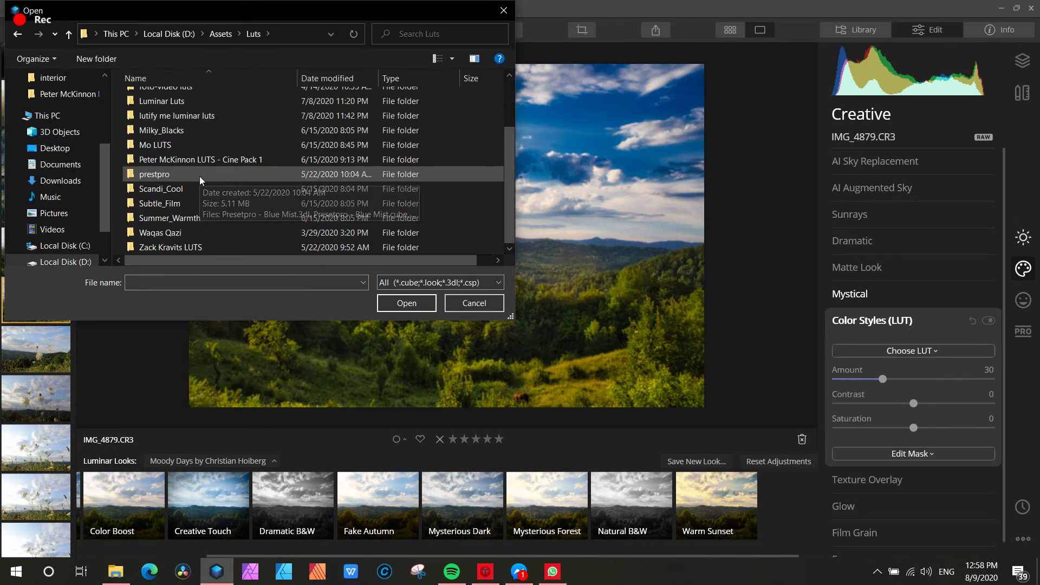
{"action": "double_click", "coordinate": [200, 174]}
{"action": "left_click", "coordinate": [190, 158]}
{"action": "left_click", "coordinate": [404, 301]}
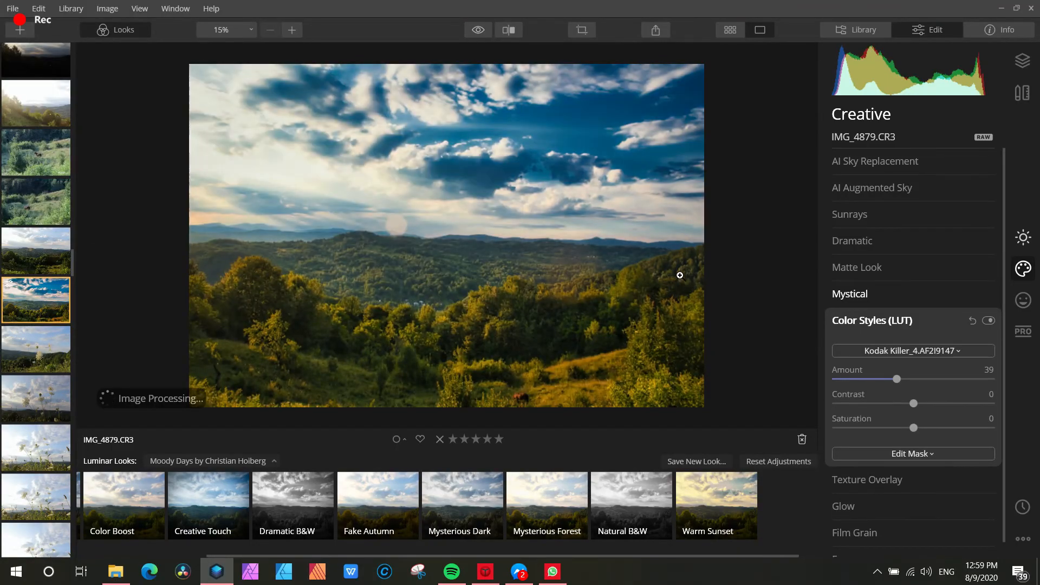
- Preview the LUT at an Amount of 100, and reduce its Amount to 40
{"action": "left_click_drag", "start_coordinate": [897, 379], "coordinate": [991, 377]}
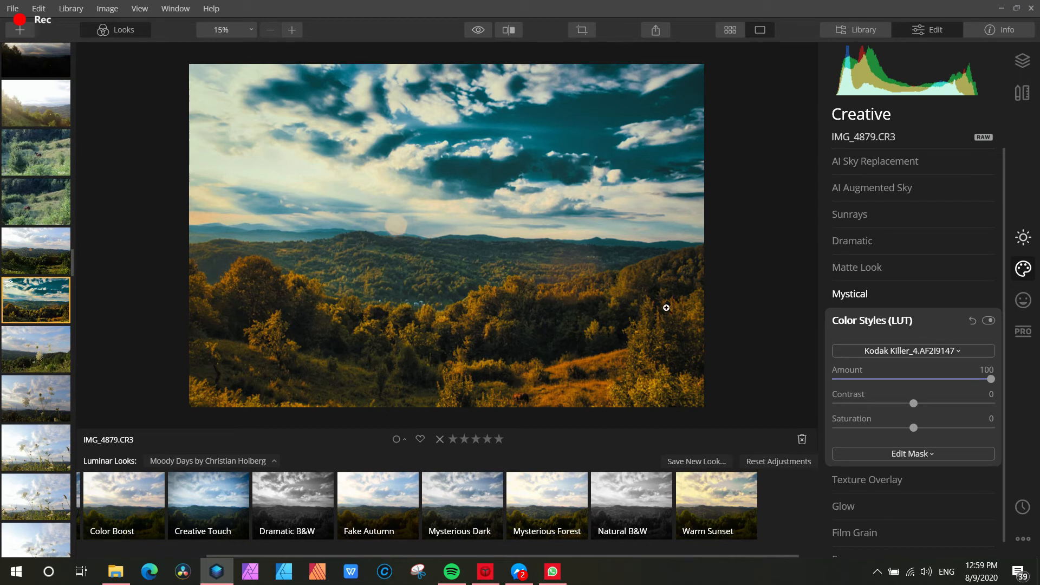
{"action": "left_click", "coordinate": [966, 379]}
{"action": "left_click_drag", "start_coordinate": [966, 380], "coordinate": [896, 383]}
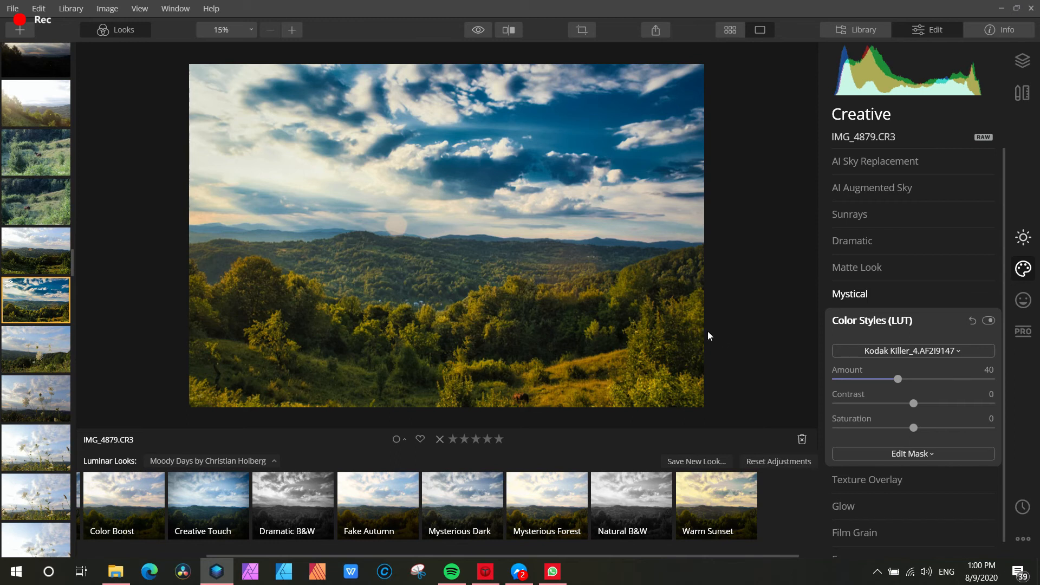
- Add Sunrays with the sun center in the bright upper-left sky of the photo and an Amount of 20
{"action": "left_click", "coordinate": [852, 216]}
{"action": "left_click", "coordinate": [921, 184]}
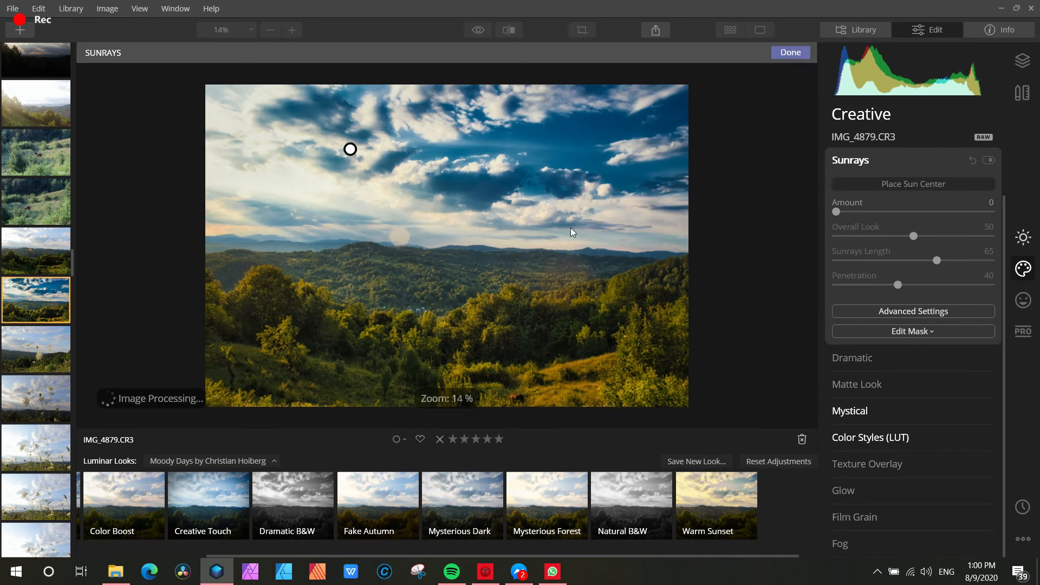
{"action": "left_click_drag", "start_coordinate": [350, 149], "coordinate": [267, 162]}
{"action": "left_click", "coordinate": [841, 211]}
{"action": "mouse_move", "coordinate": [853, 212]}
{"action": "left_mouse_down"}
{"action": "mouse_move", "coordinate": [892, 212]}
{"action": "mouse_move", "coordinate": [869, 212]}
{"action": "left_mouse_up"}
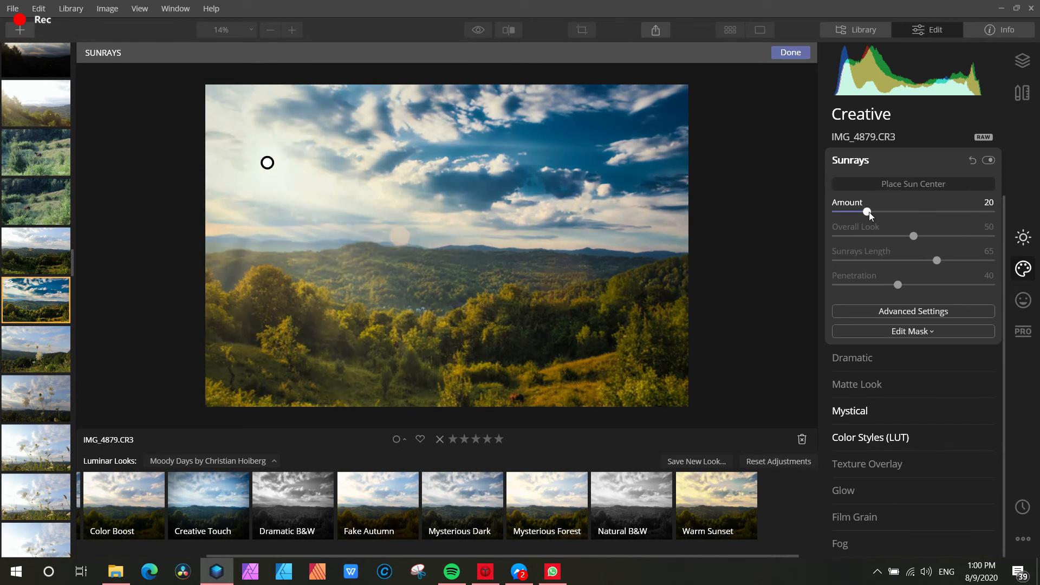
- Set the Sunrays Overall Look to 55, Sunrays Length to 62, Sun Warmth to 36 and Sunrays Warmth to 49, and finish the sun placement
{"action": "mouse_move", "coordinate": [913, 236]}
{"action": "left_mouse_down"}
{"action": "mouse_move", "coordinate": [952, 237]}
{"action": "mouse_move", "coordinate": [902, 238]}
{"action": "mouse_move", "coordinate": [963, 238]}
{"action": "mouse_move", "coordinate": [921, 237]}
{"action": "left_mouse_up"}
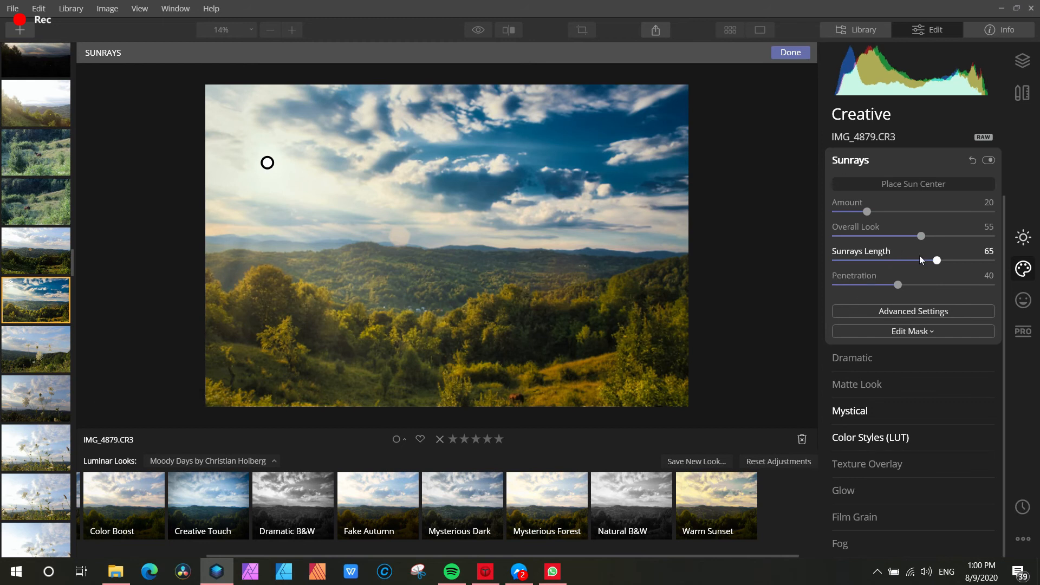
{"action": "mouse_move", "coordinate": [939, 261]}
{"action": "left_mouse_down"}
{"action": "mouse_move", "coordinate": [866, 262]}
{"action": "mouse_move", "coordinate": [933, 268]}
{"action": "left_mouse_up"}
{"action": "left_click", "coordinate": [914, 311]}
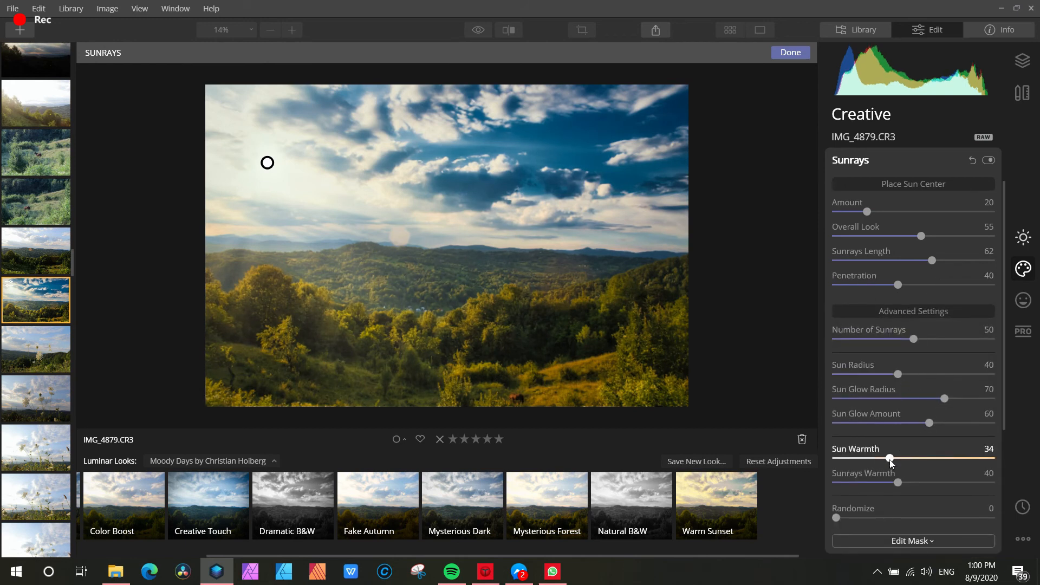
{"action": "left_click_drag", "start_coordinate": [890, 459], "coordinate": [913, 484]}
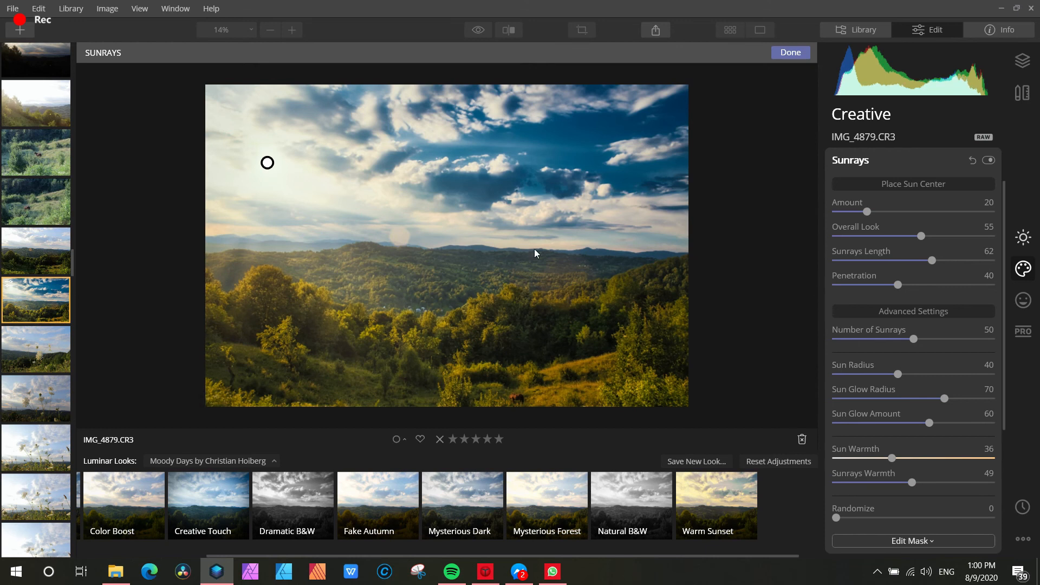
{"action": "left_click", "coordinate": [790, 52]}
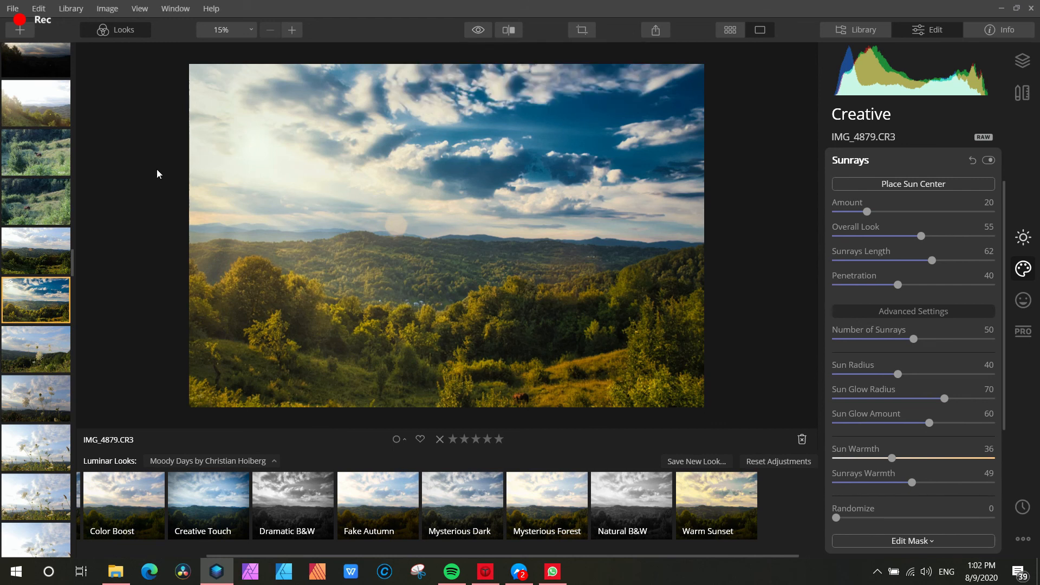
{"action": "scroll", "coordinate": [14, 341], "scroll_direction": "down", "scroll_amount": 5}
{"action": "scroll", "coordinate": [16, 338], "scroll_direction": "down", "scroll_amount": 2}
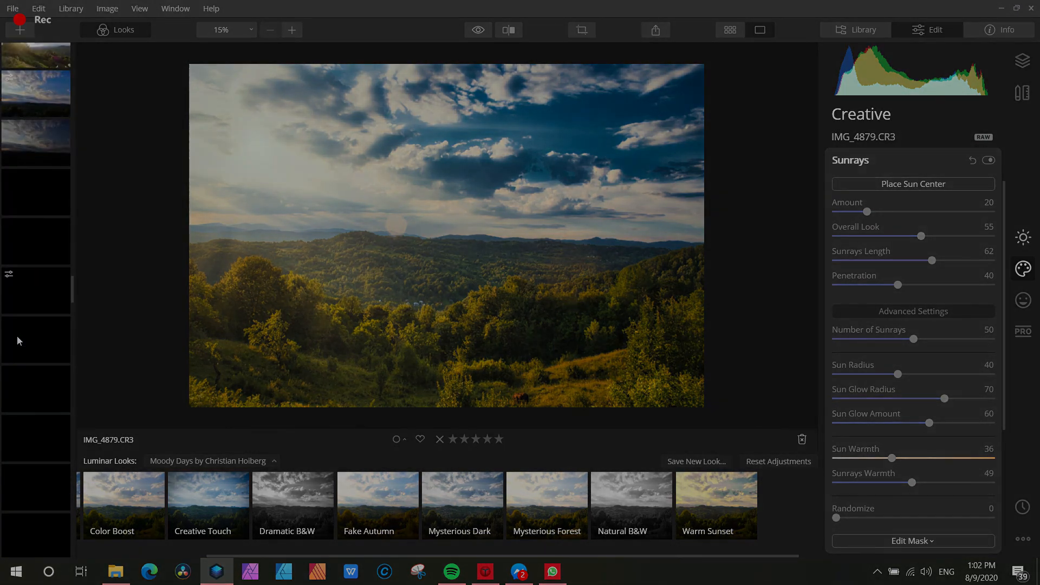
{"action": "left_click_drag", "start_coordinate": [68, 295], "coordinate": [81, 354]}
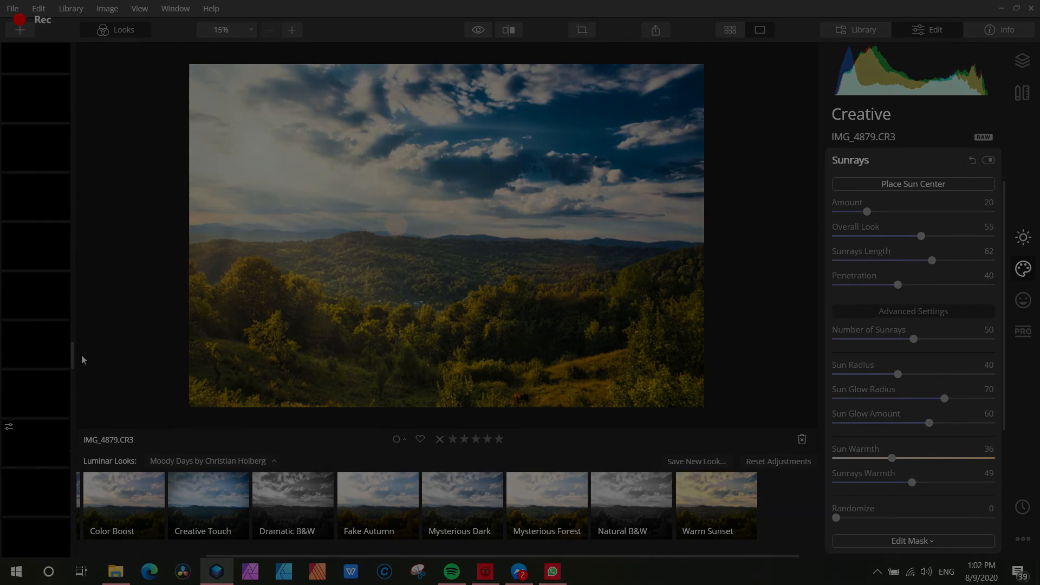